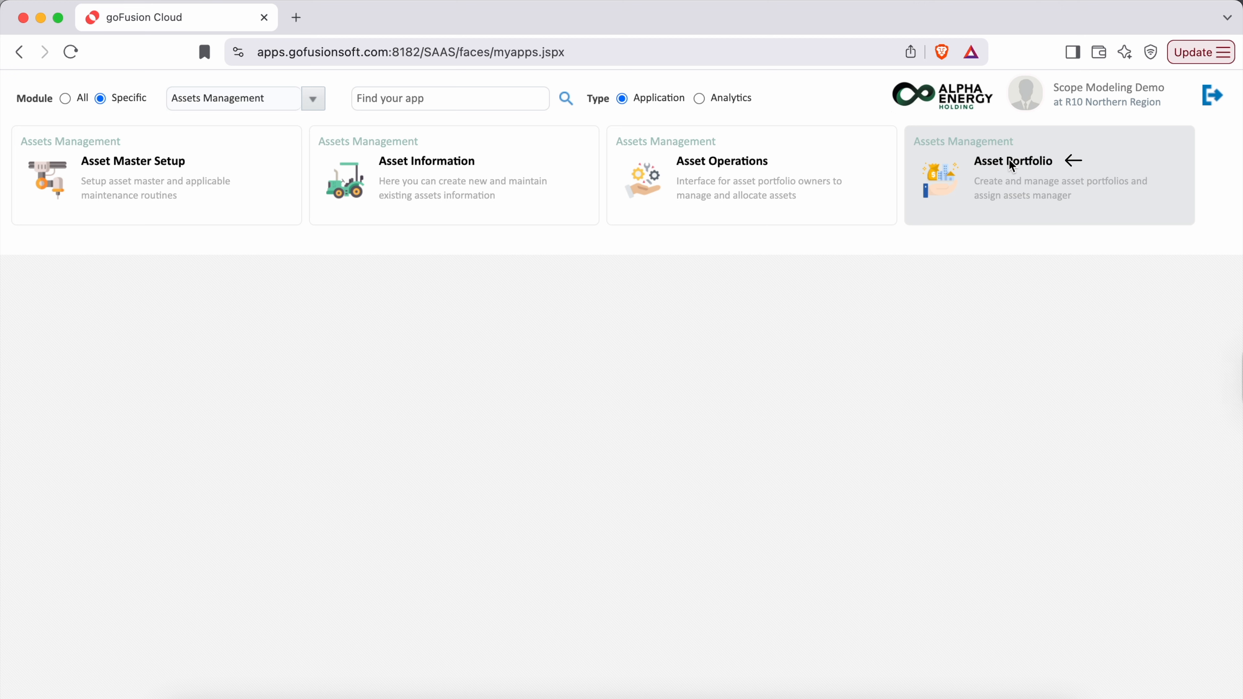
Open the Asset Portfolio app and review the operating unit and assignee of the IT Equipments portfolio.
click(1011, 173)
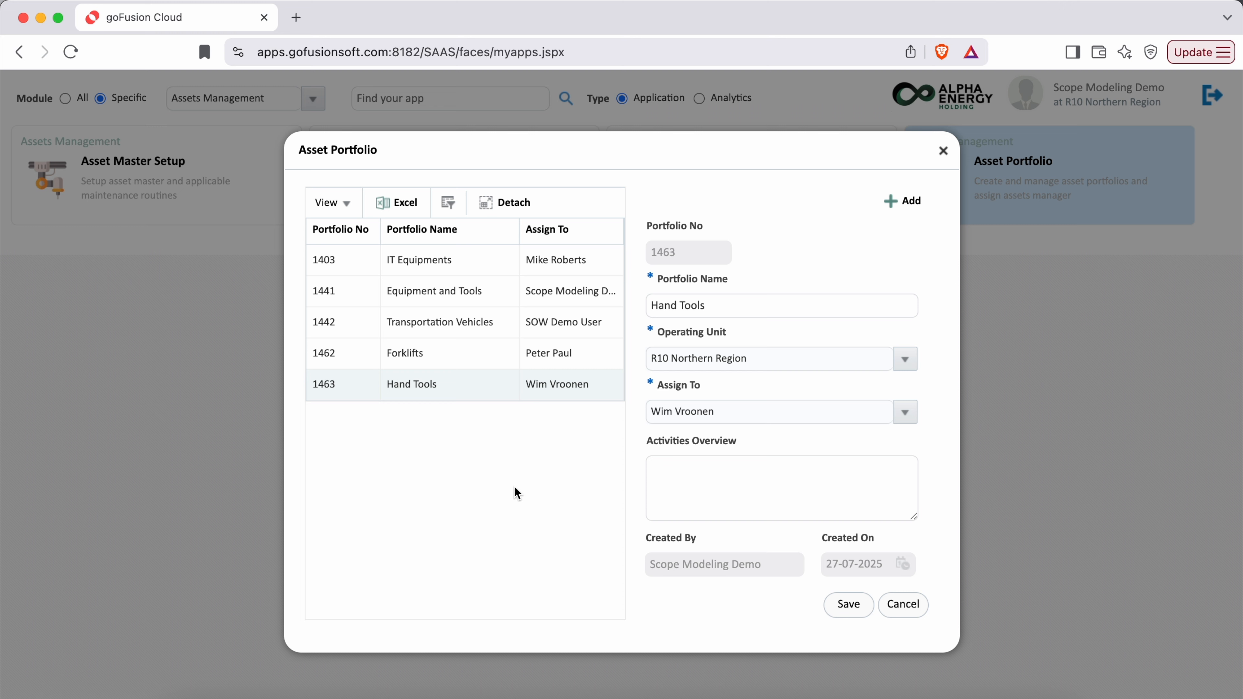
click(455, 264)
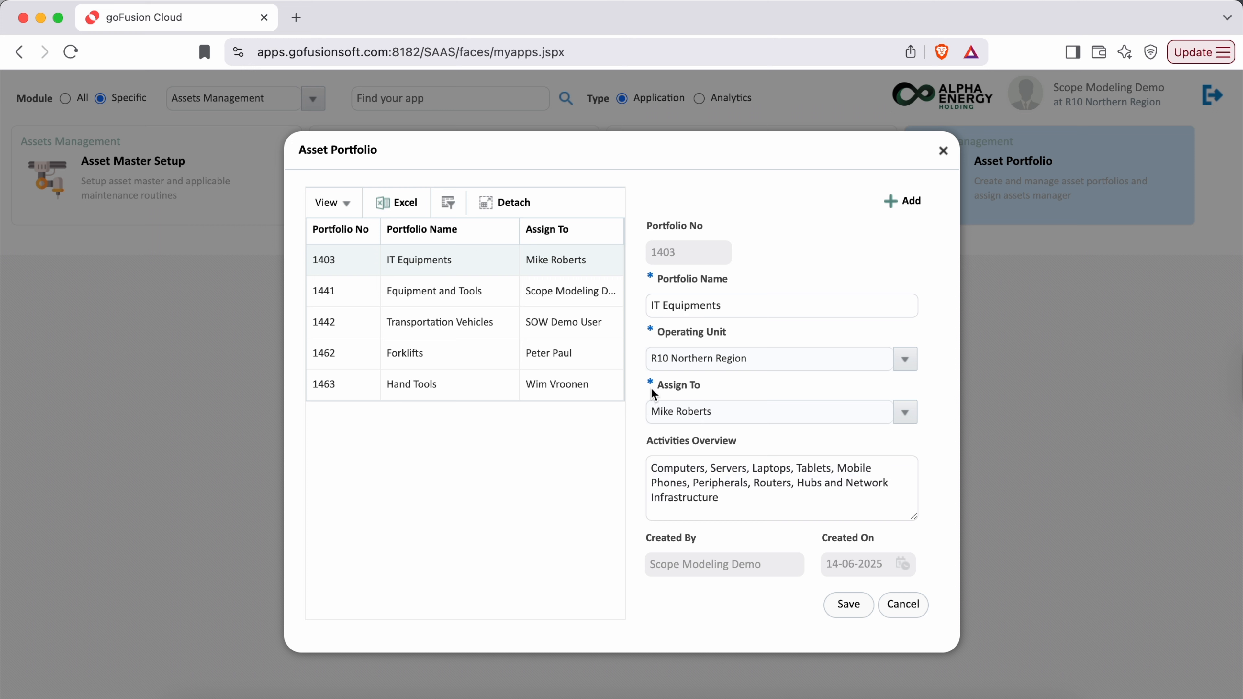
drag(647, 383, 716, 388)
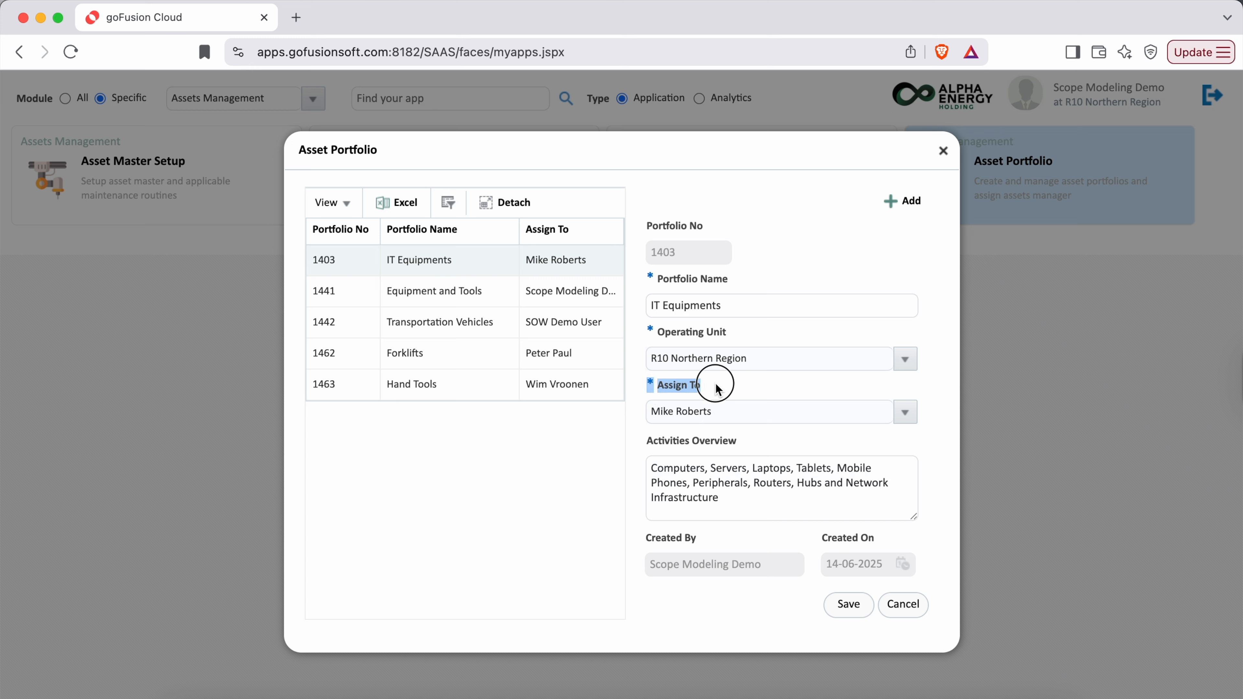
click(805, 273)
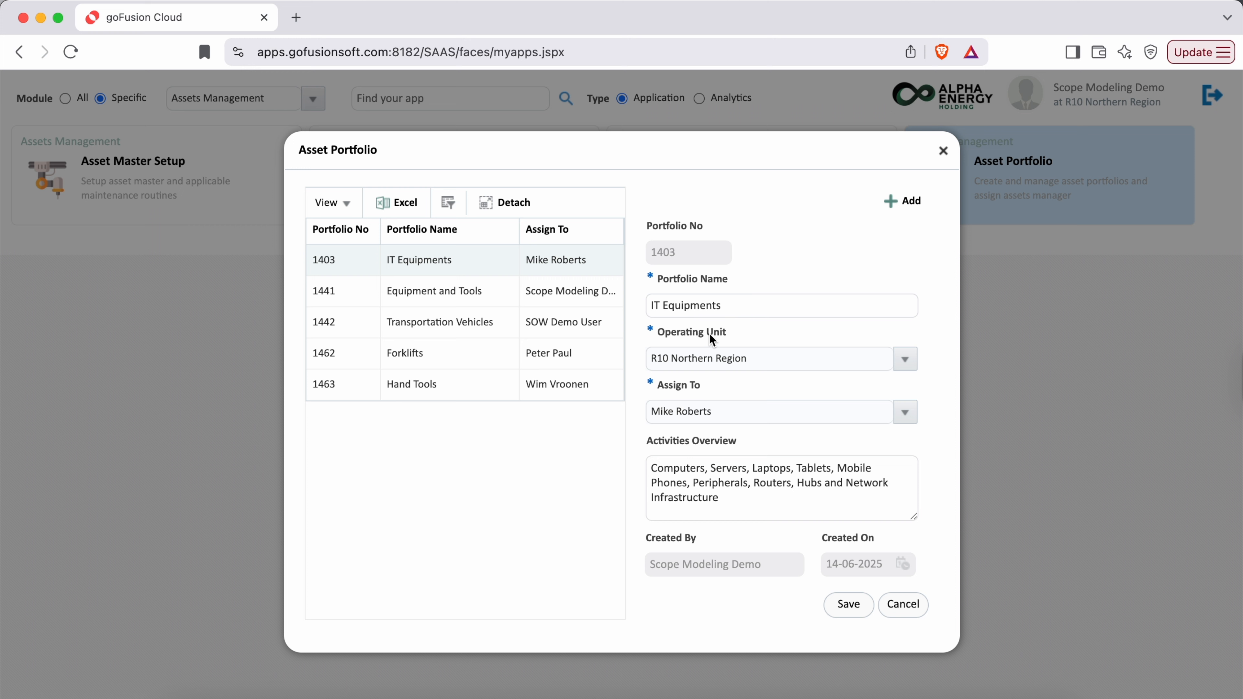
drag(654, 334, 728, 331)
click(789, 267)
Add a new asset portfolio named "Heavy Vehicles and Equipments".
click(905, 200)
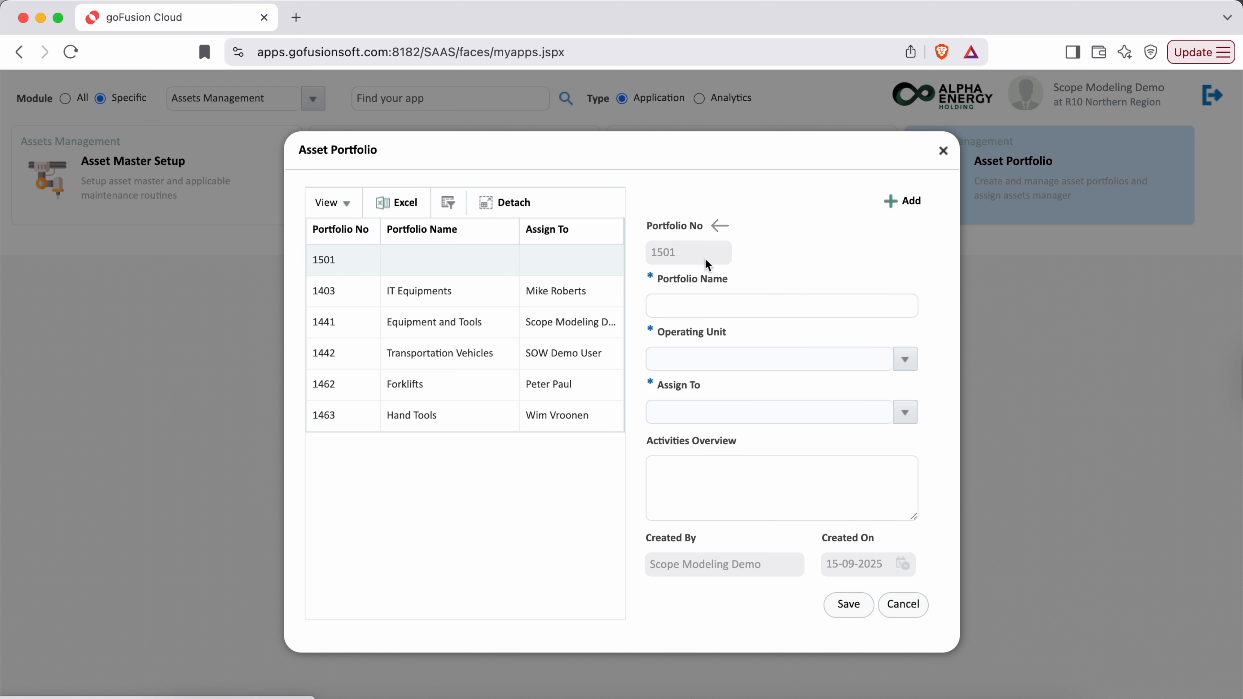
drag(645, 224, 708, 226)
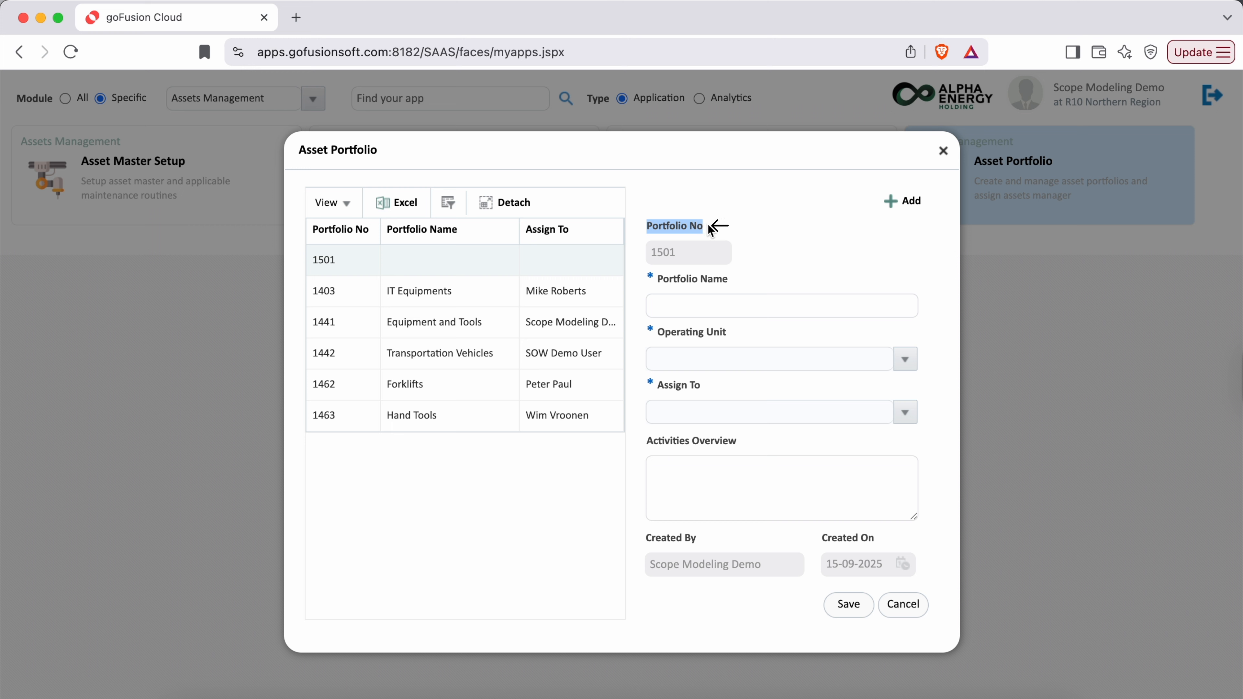
drag(649, 278, 731, 280)
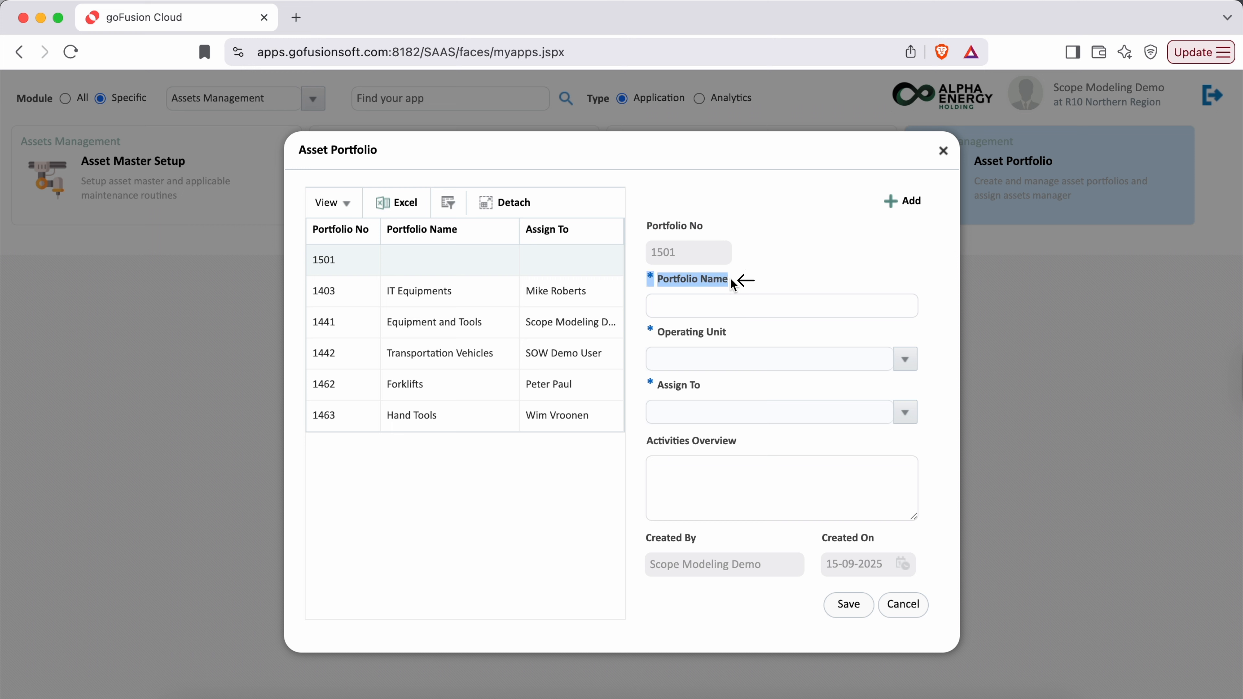
click(697, 309)
text(Heavy Vehicles and Equipments)
click(835, 260)
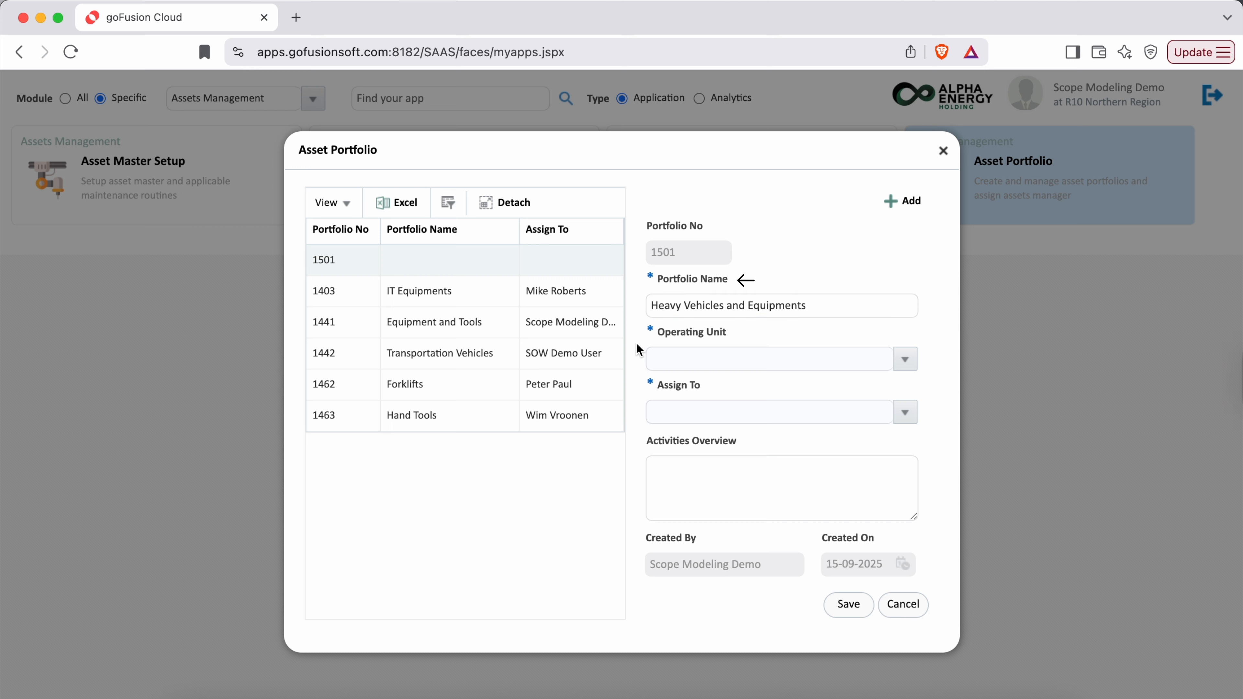
drag(651, 283, 735, 279)
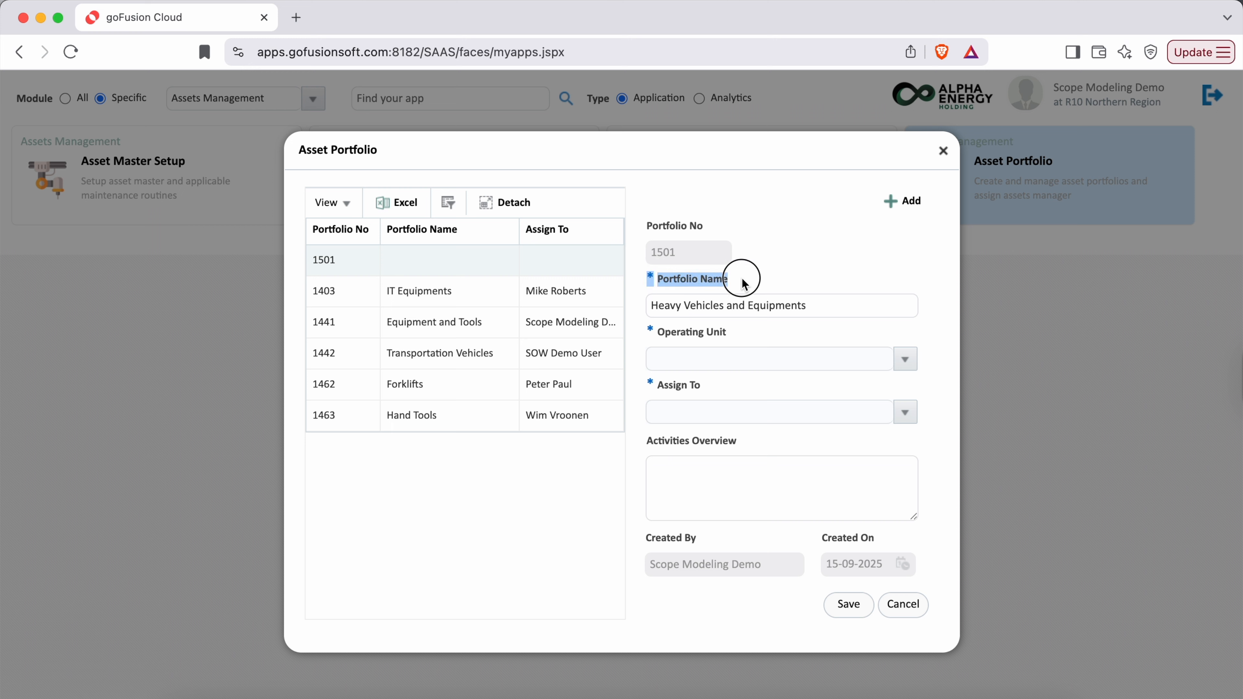
Set the new portfolio's operating unit to R10 Northern Region.
drag(646, 333, 727, 336)
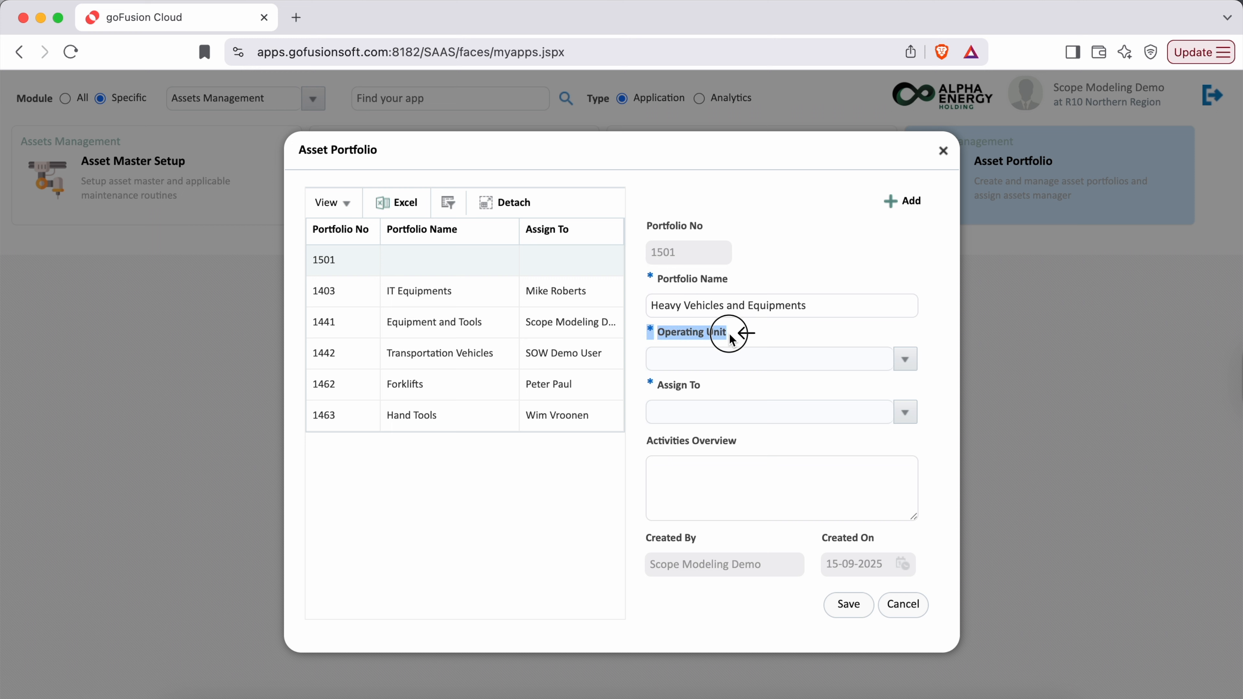
click(819, 262)
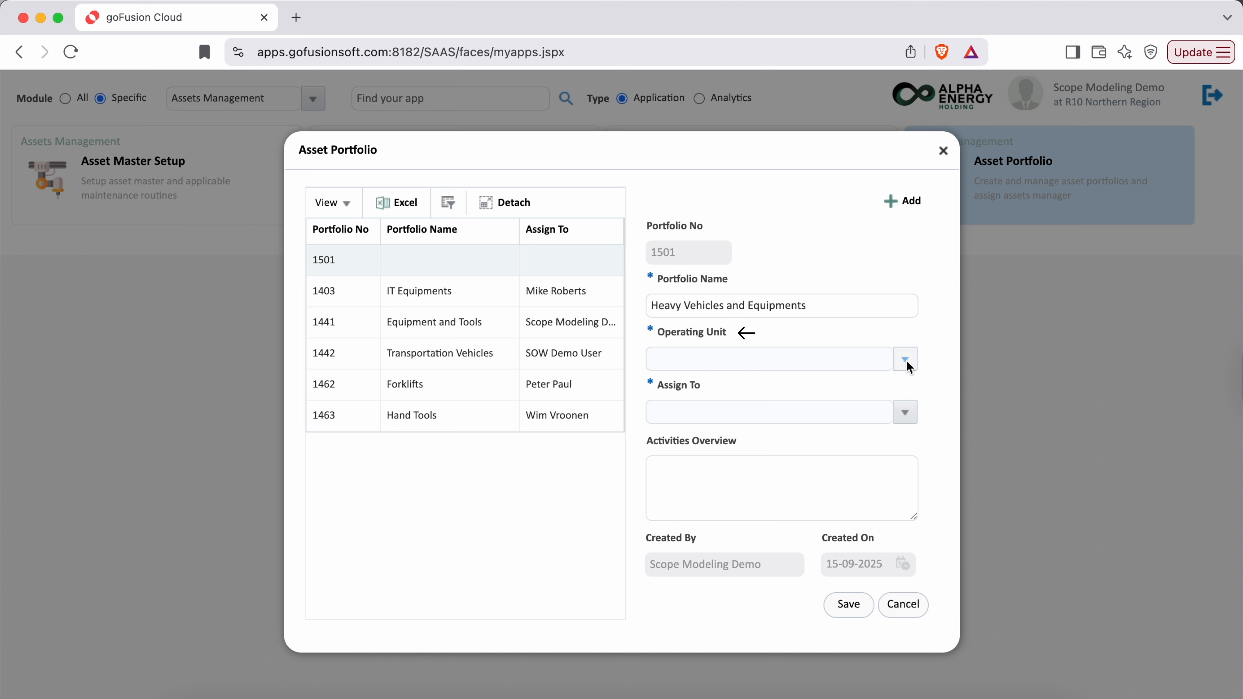
click(778, 360)
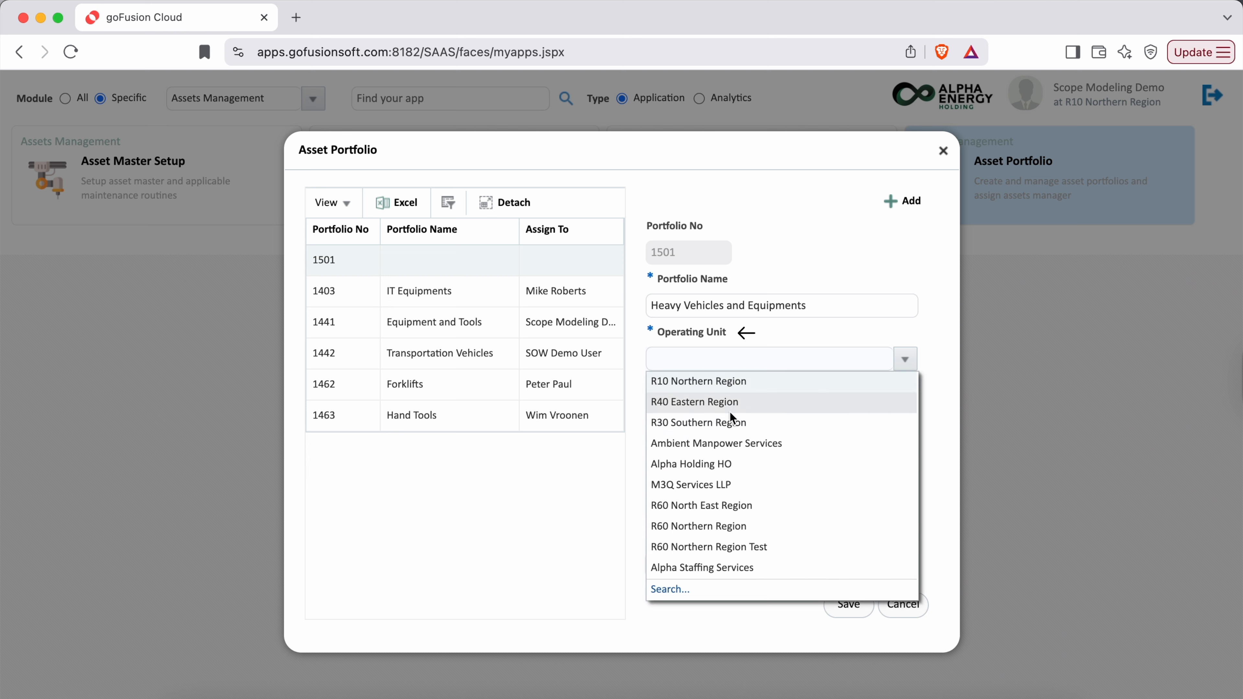
click(701, 379)
click(818, 246)
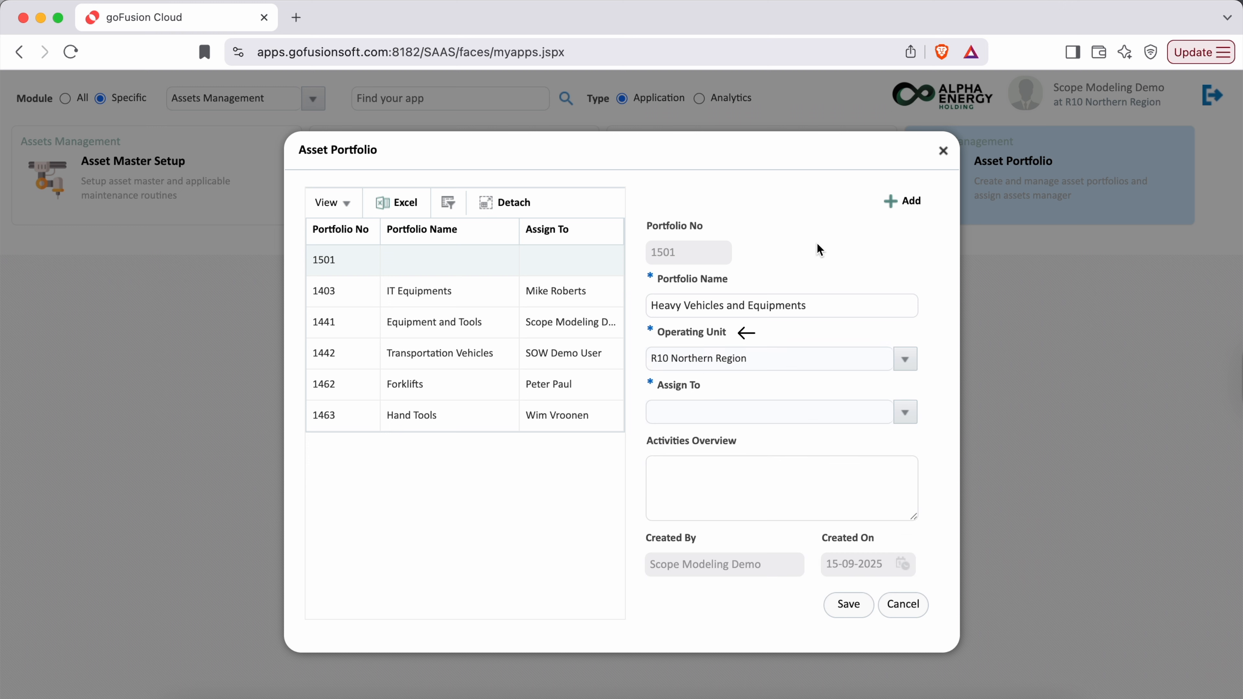
click(859, 371)
click(817, 245)
Assign the new portfolio to the last employee offered in the Assign To suggestions.
drag(654, 383, 704, 385)
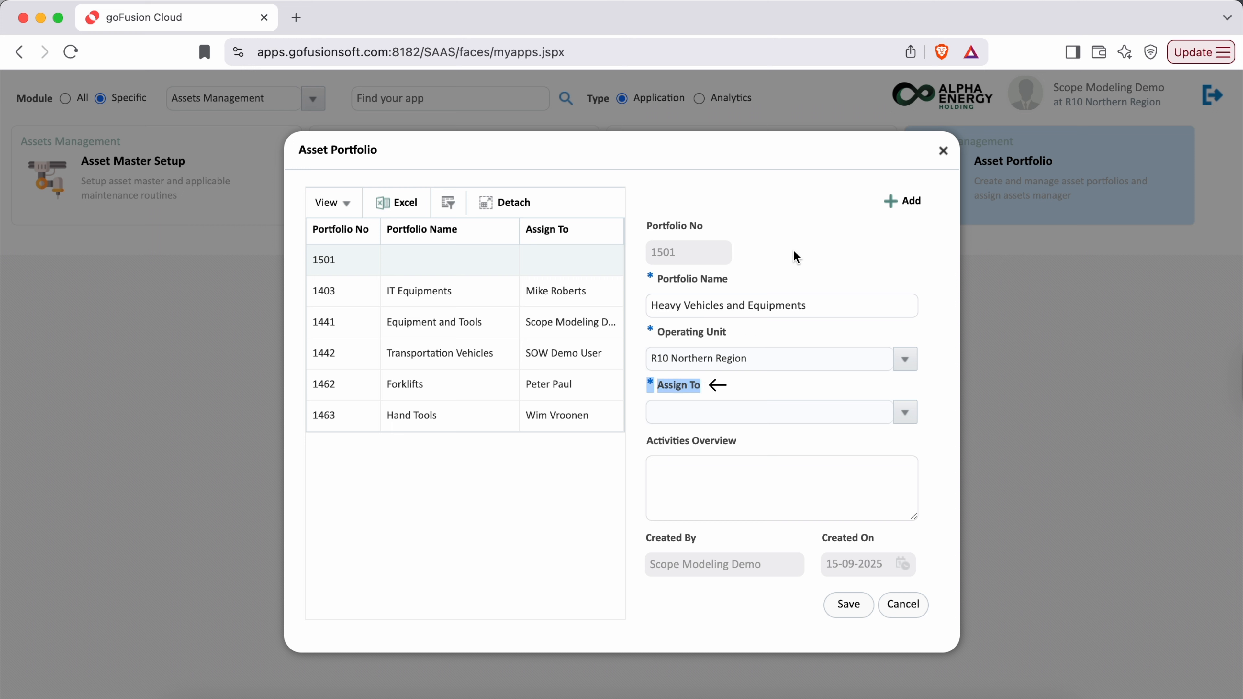
click(905, 414)
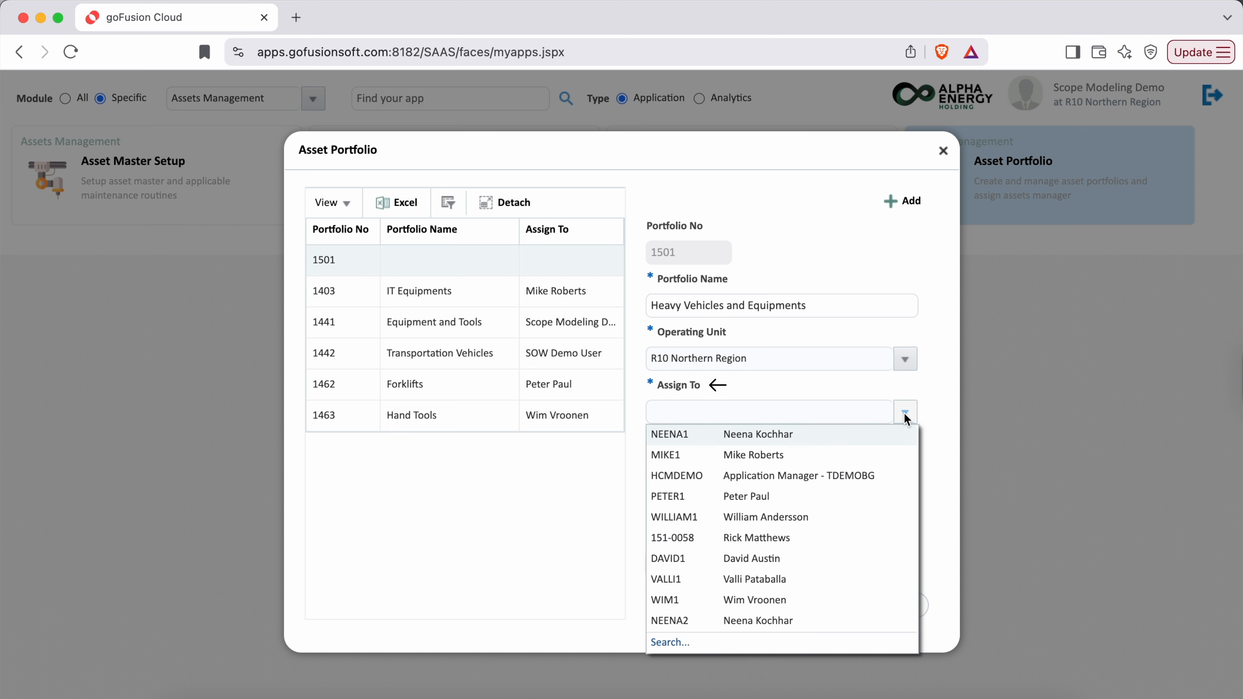
click(762, 621)
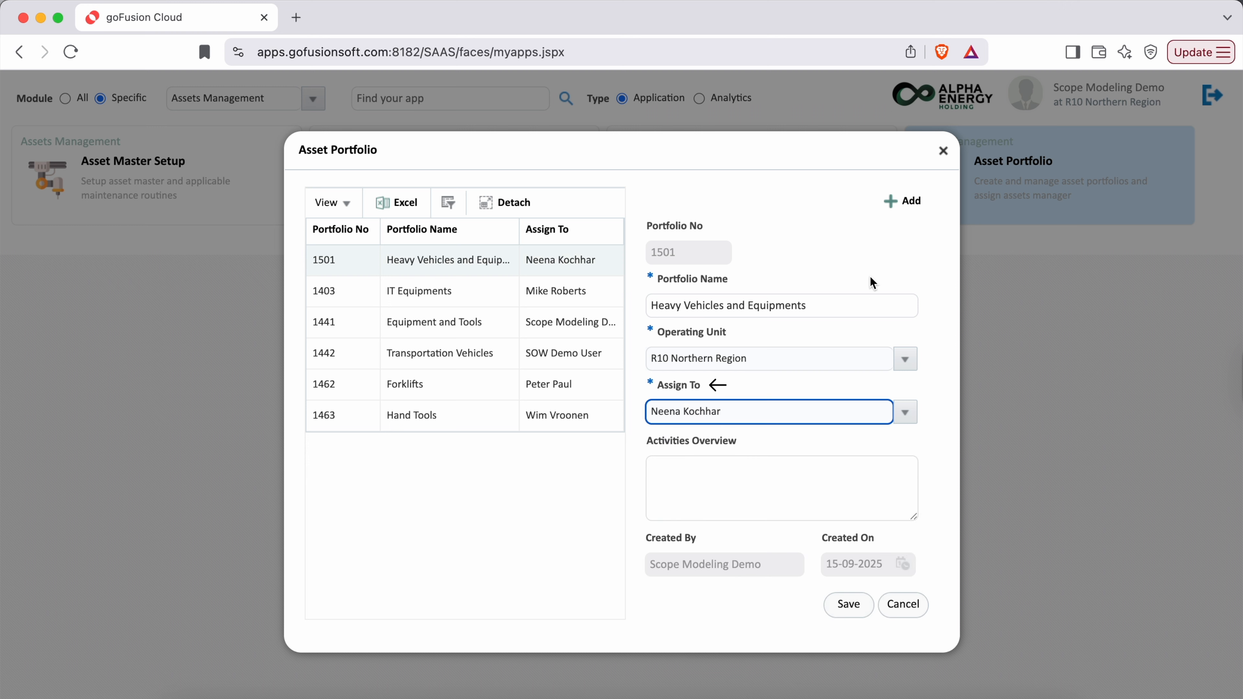
click(834, 306)
drag(836, 311, 724, 331)
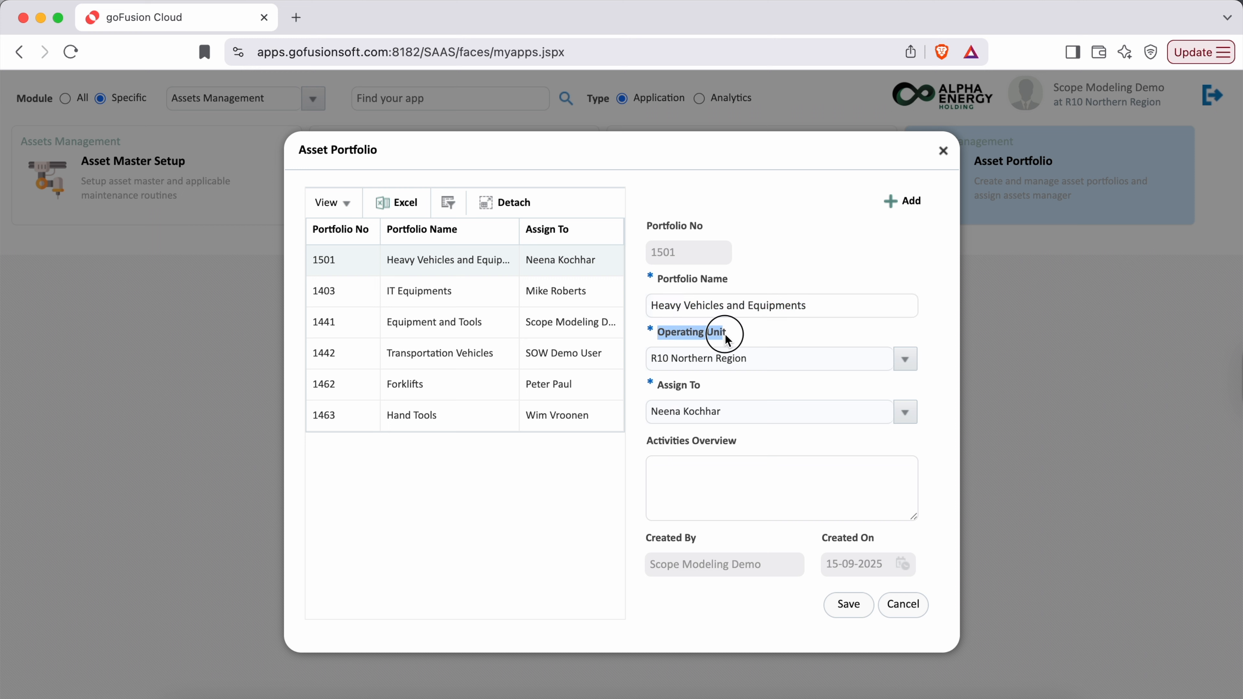
click(794, 265)
Enter the Activities Overview "All the heavy Vehicles and equipment used in the projects and also leased to the customers are maintained and managed under this portfolio".
click(743, 495)
text(All the heavy)
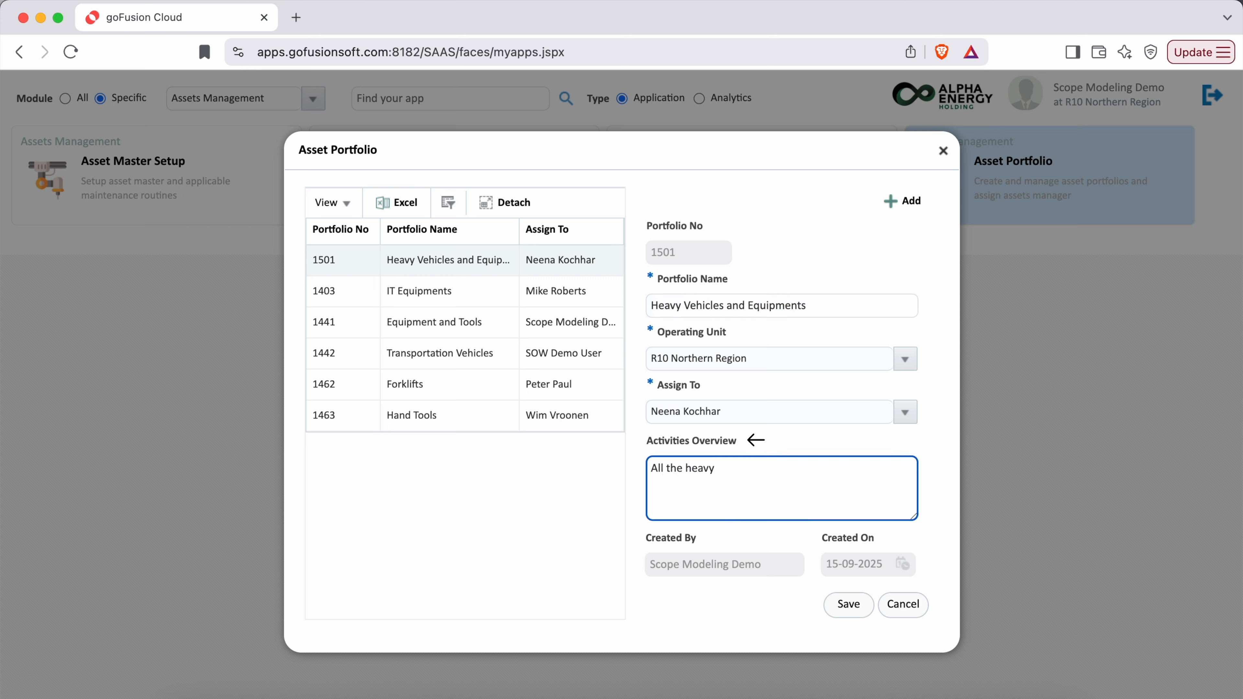
text( Vehicles and Equipments used in the projects and also leased to t)
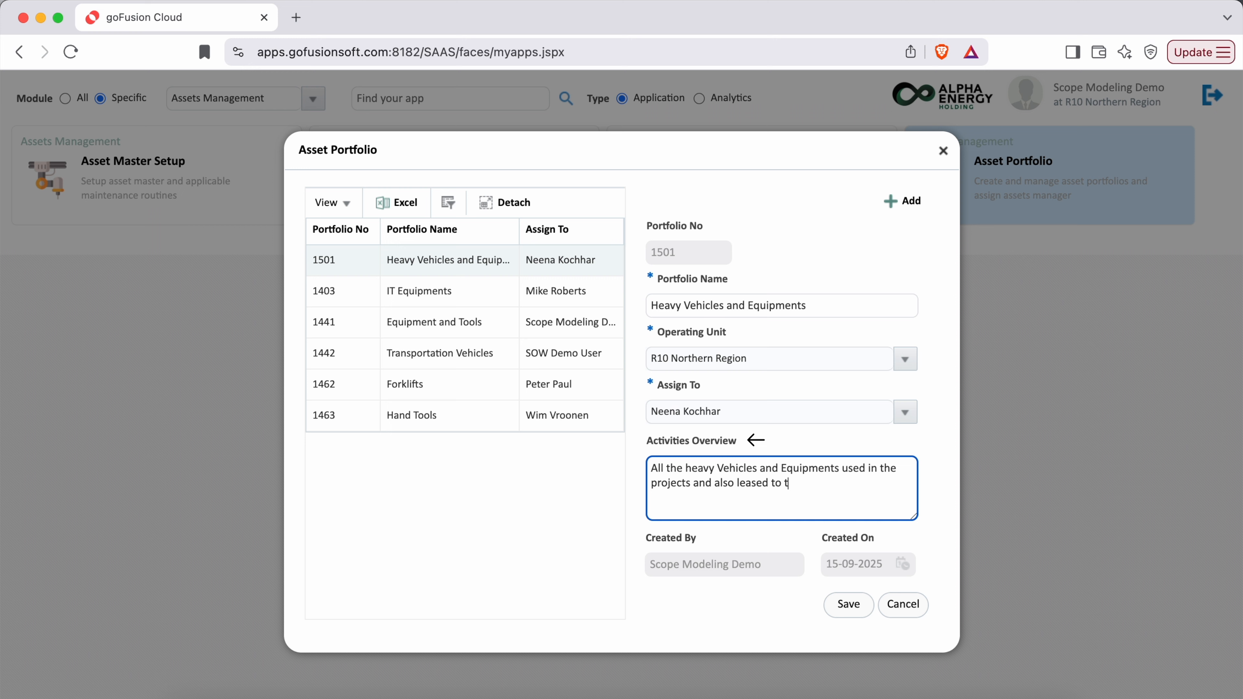
text(he customers are maintained and managed under this portfolio)
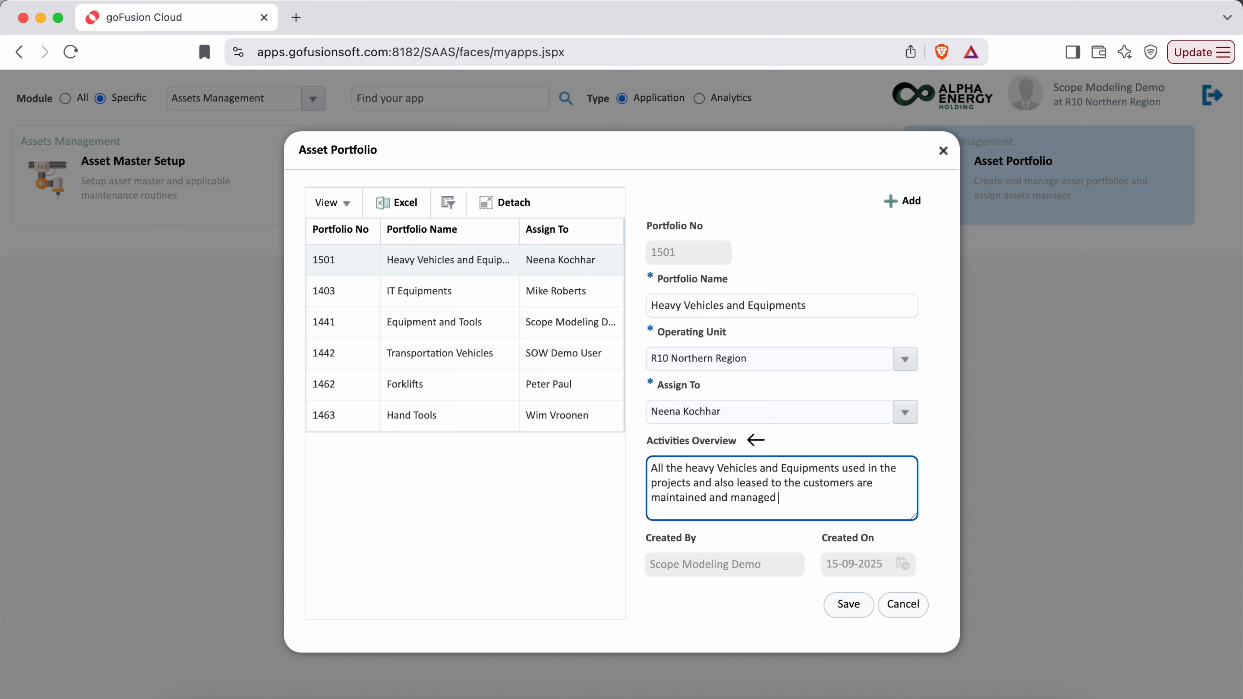
click(741, 607)
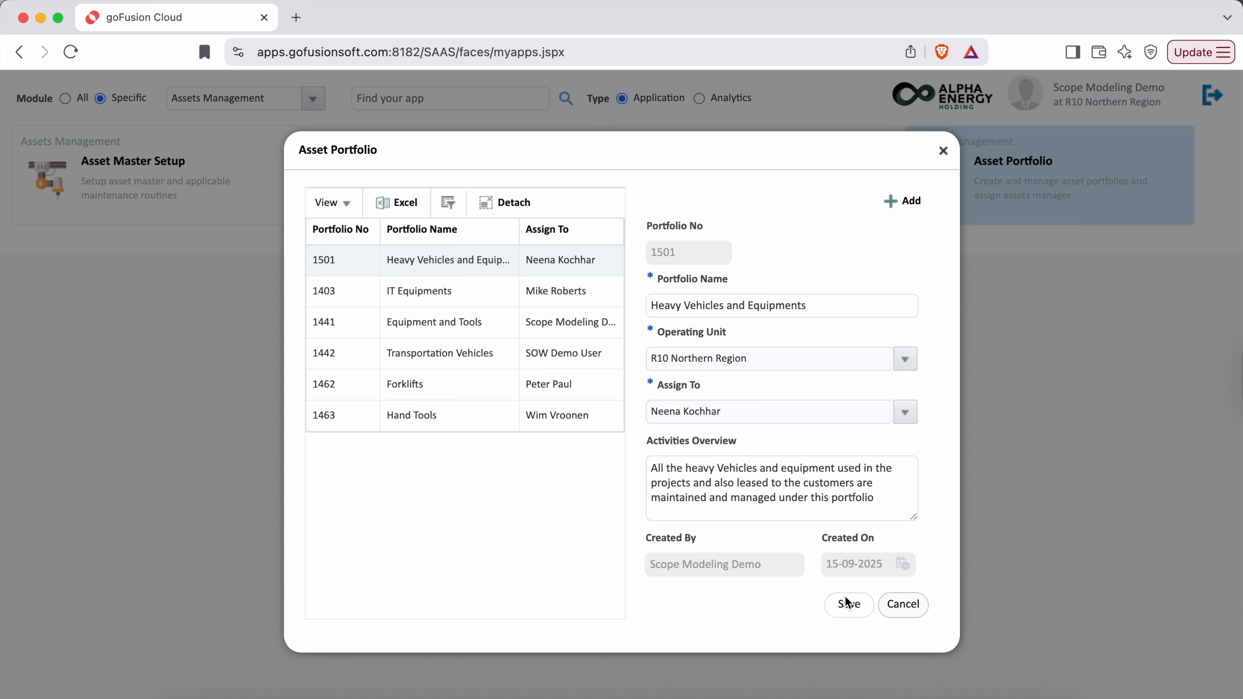
Save the new Heavy Vehicles and Equipments portfolio and close the Asset Portfolio dialog.
click(850, 607)
drag(638, 390, 715, 384)
click(787, 237)
click(943, 151)
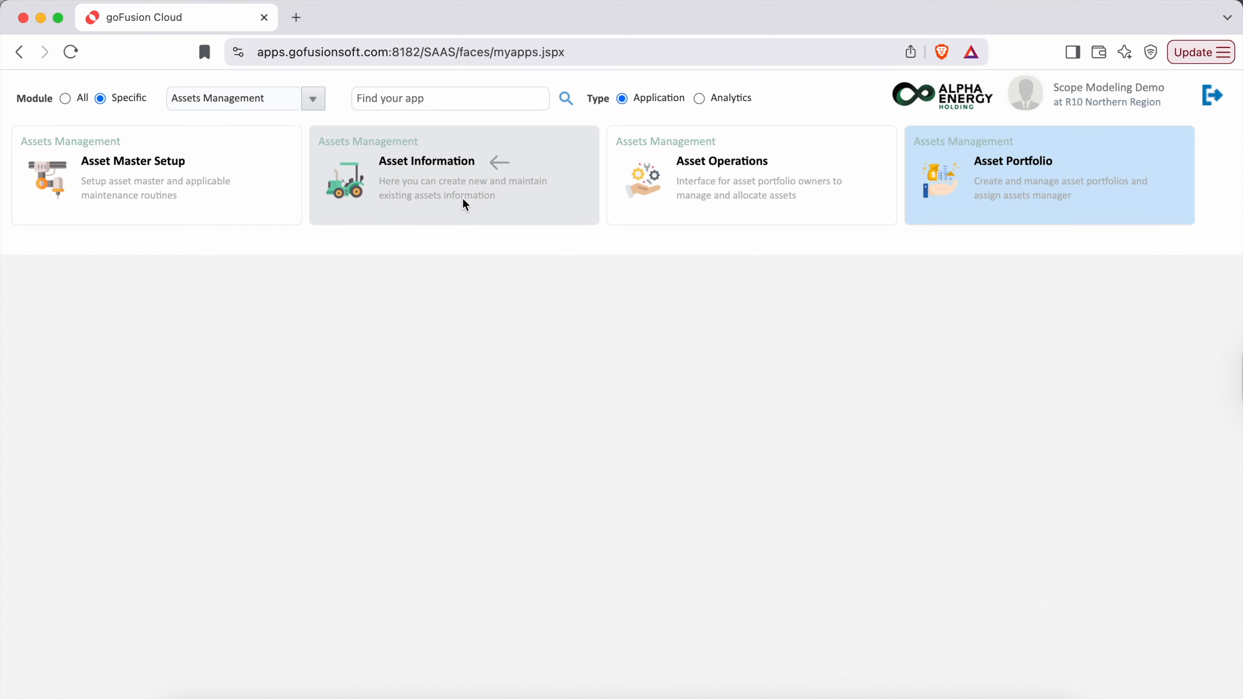
Check the operating unit and asset portfolio in the details of the Yale 4W Electric Fortlift FB15 asset, then return to the apps page.
click(360, 191)
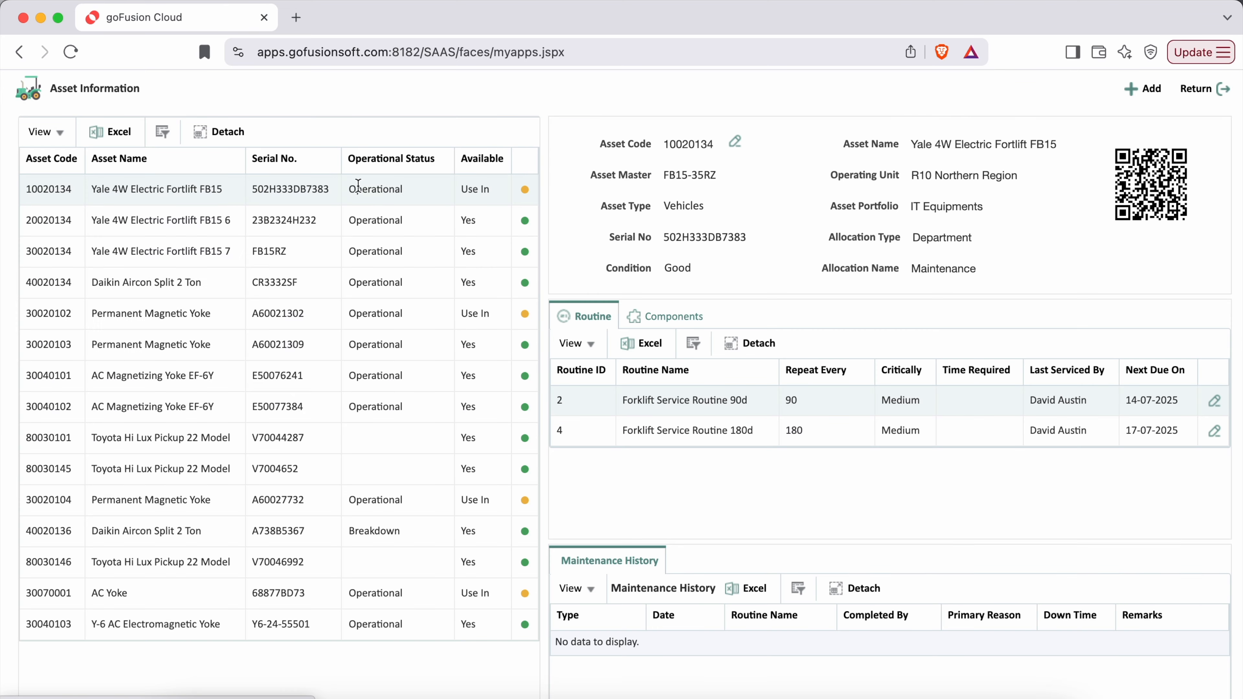
click(735, 142)
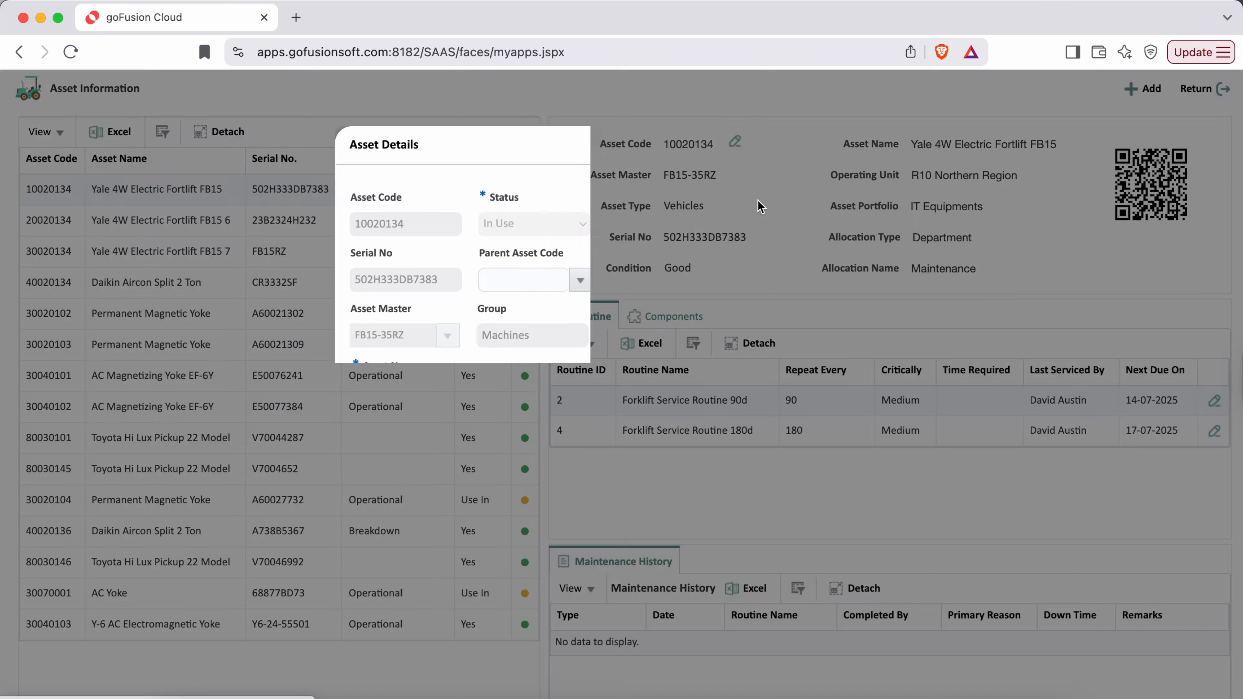
drag(350, 480, 421, 485)
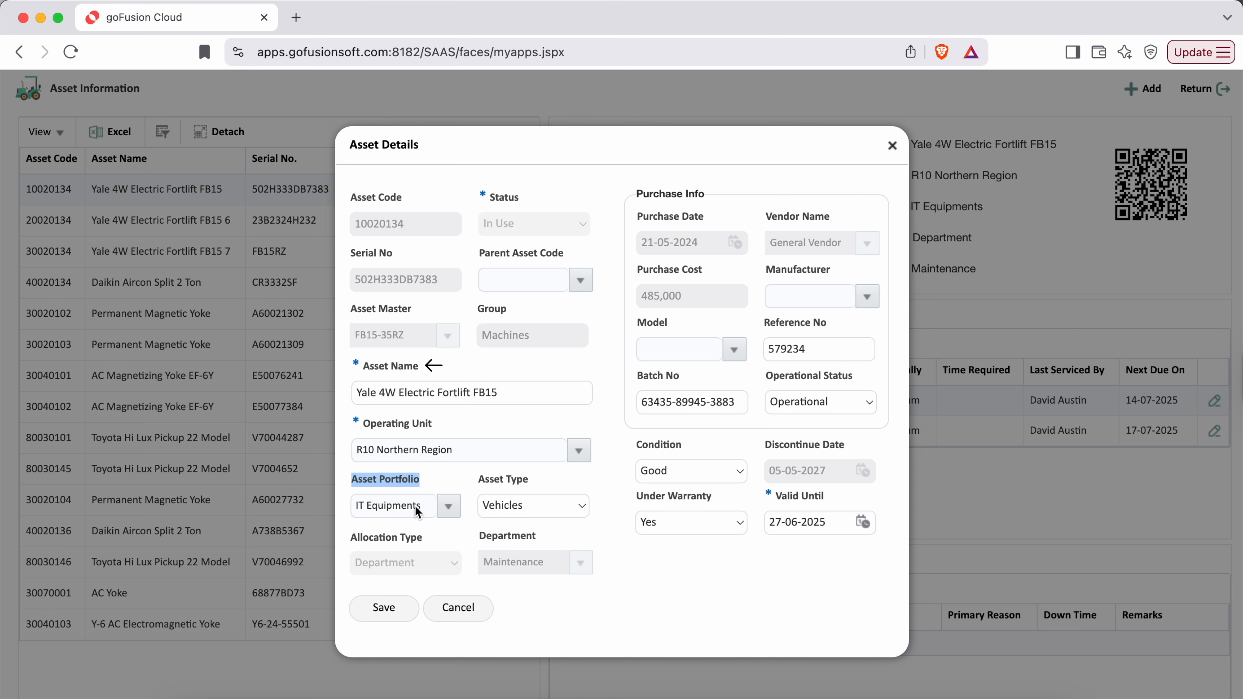
drag(354, 424, 433, 424)
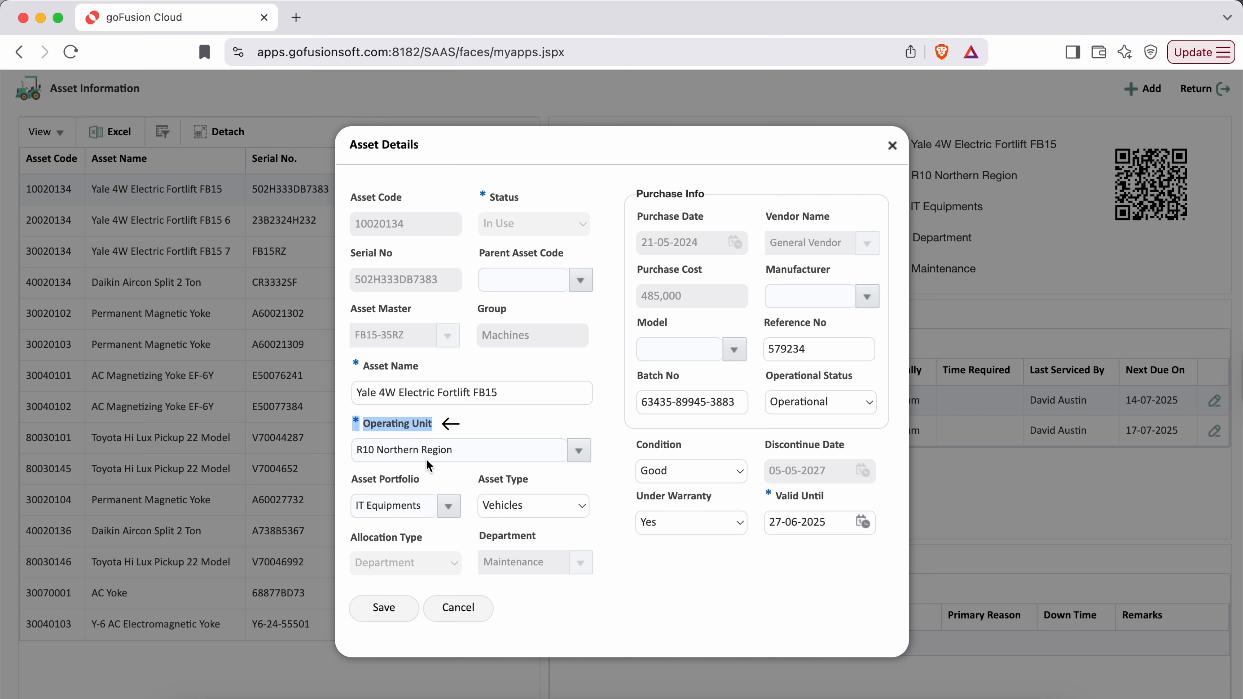
drag(352, 479, 419, 478)
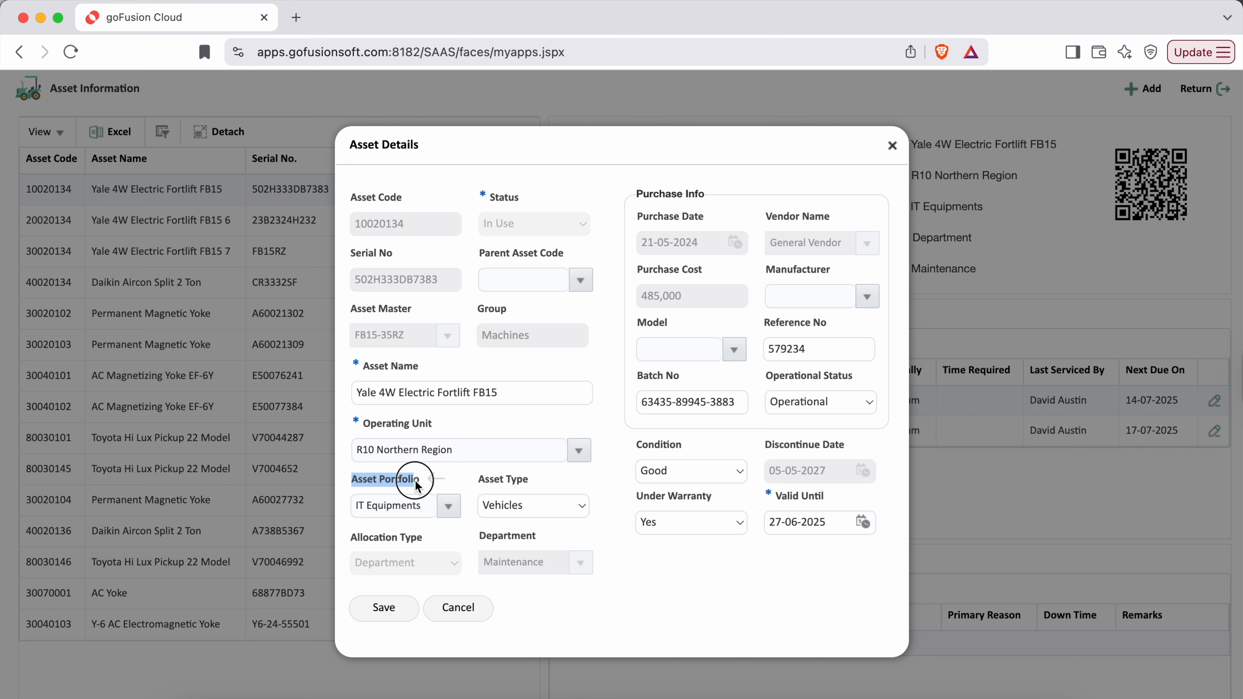
click(597, 595)
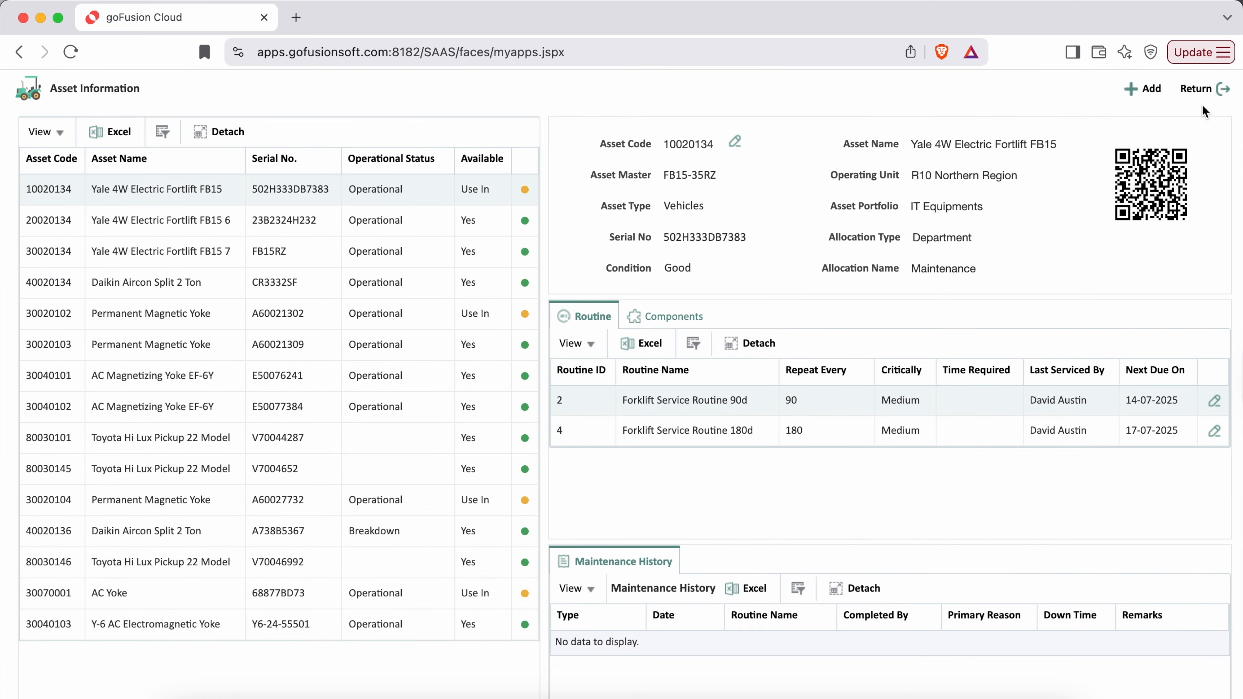
click(1206, 95)
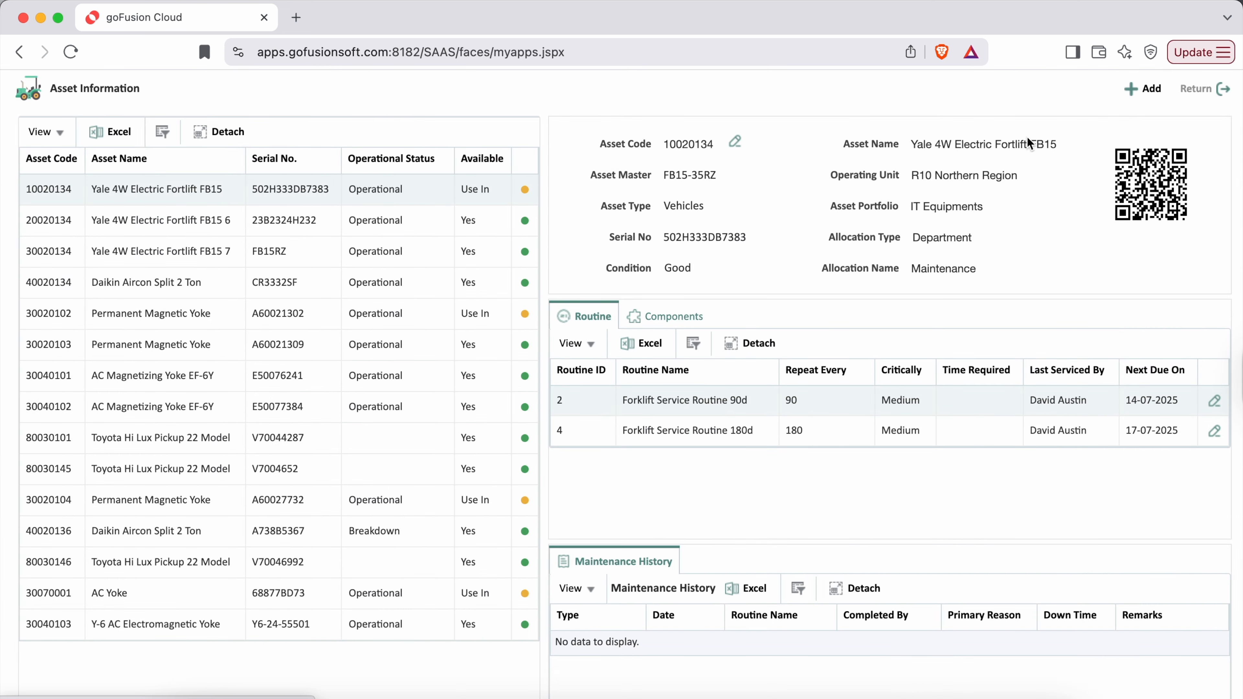